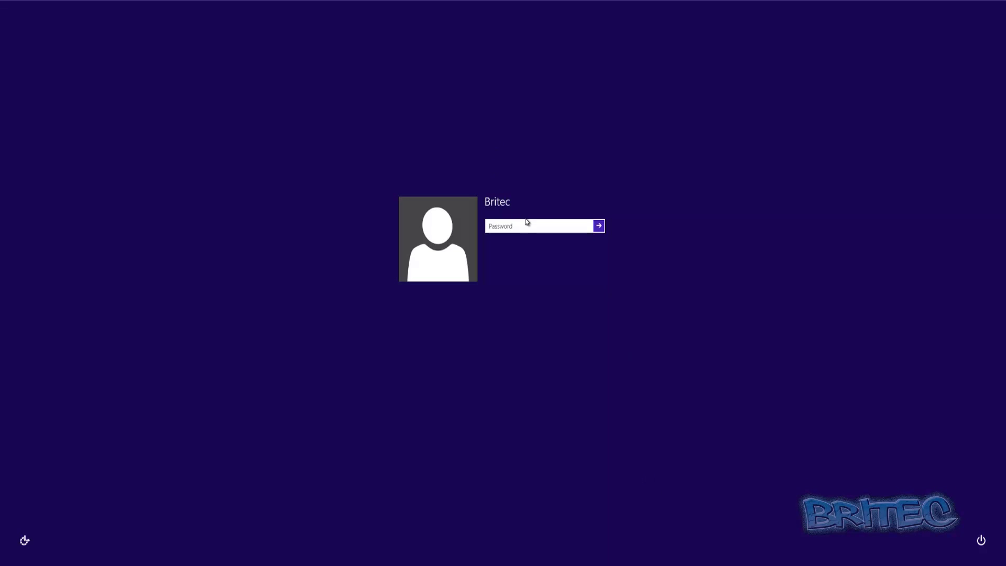
Step: Submit a wrong password for Britec, dismiss the error, and restart the PC from the power menu
key("Return")
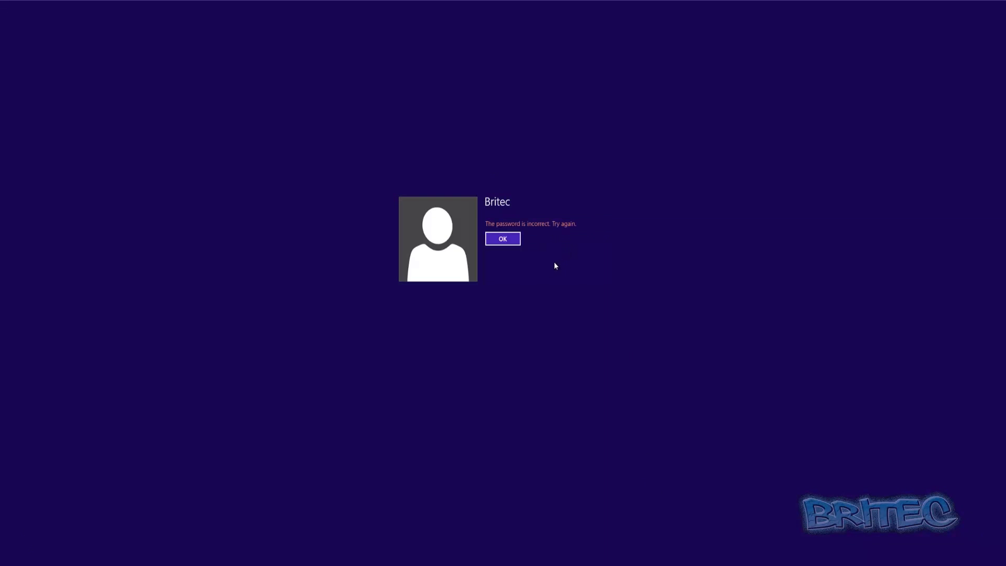
left_click(491, 239)
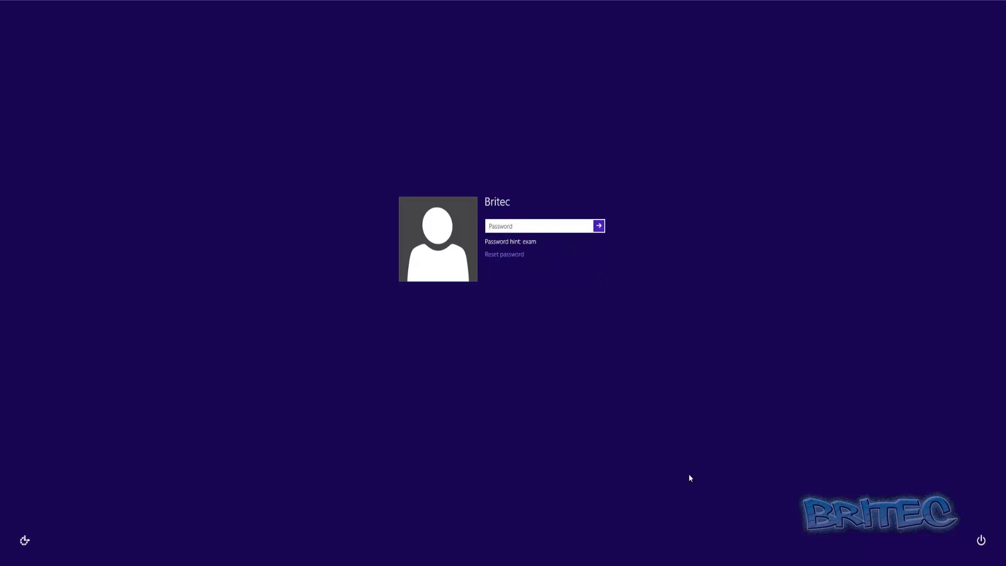
left_click(981, 540)
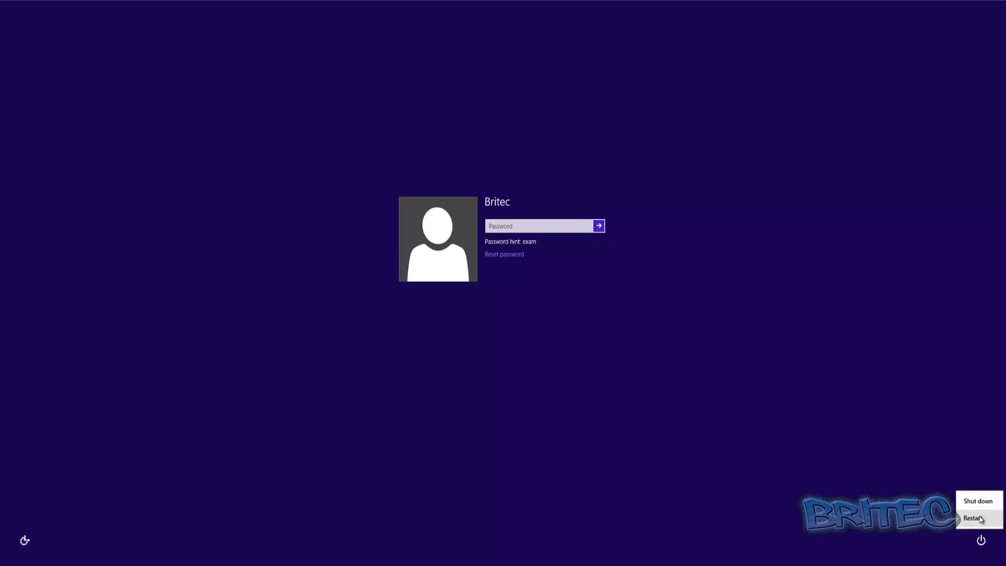
left_click(979, 519)
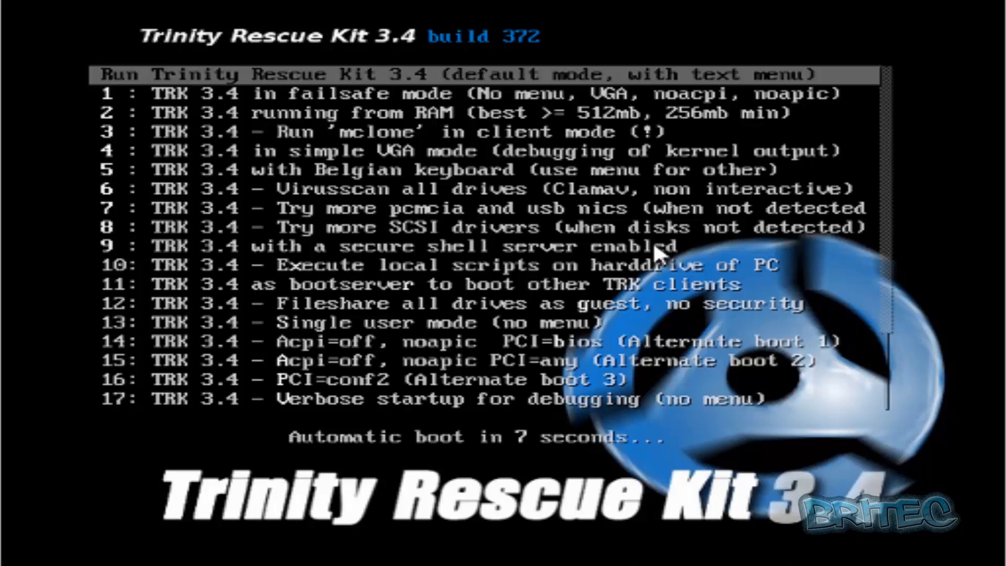
Step: Stop the TRK boot countdown, boot the default mode, and highlight 'Windows password resetting'
key("Down")
key("Up")
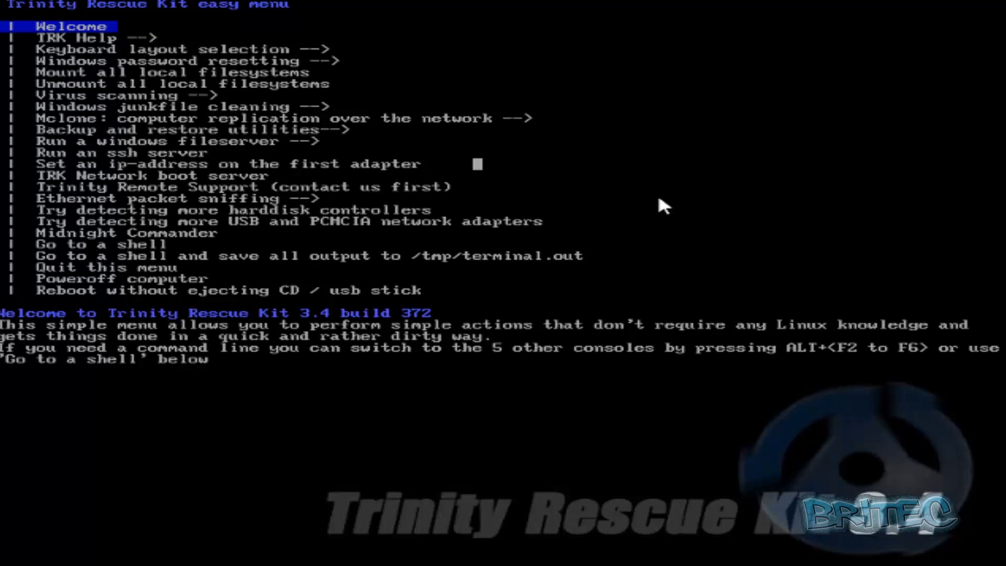
key("Down")
key("Down")
key("Down")
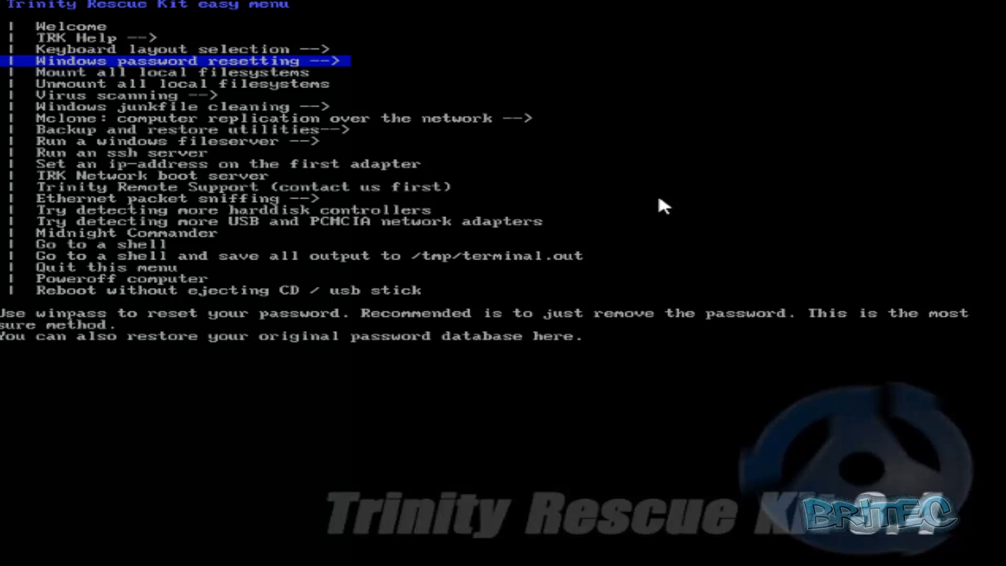
Step: Run 'Winpass with prompt for username first' for the username Britec
key("Return")
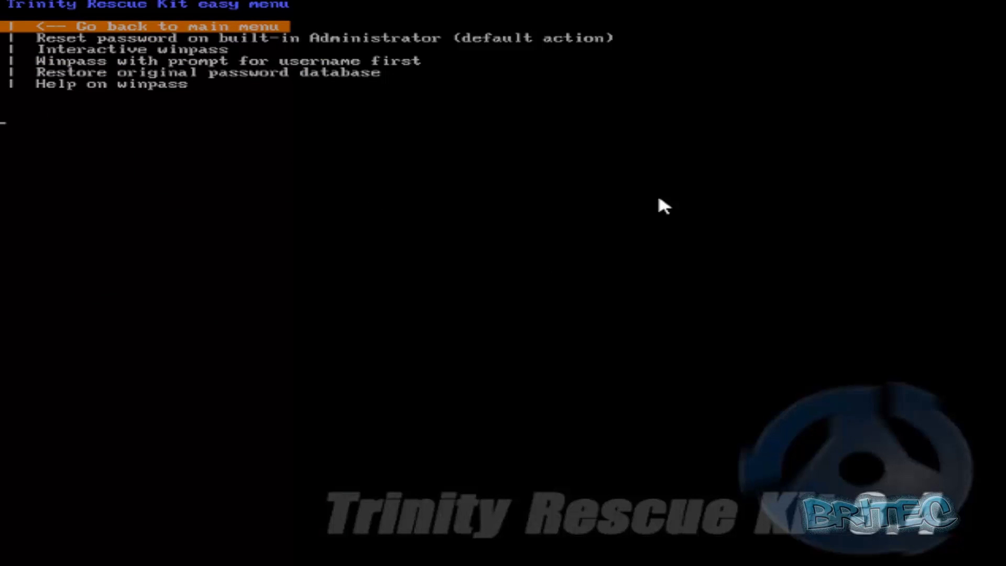
key("Down")
key("Down")
key("Down")
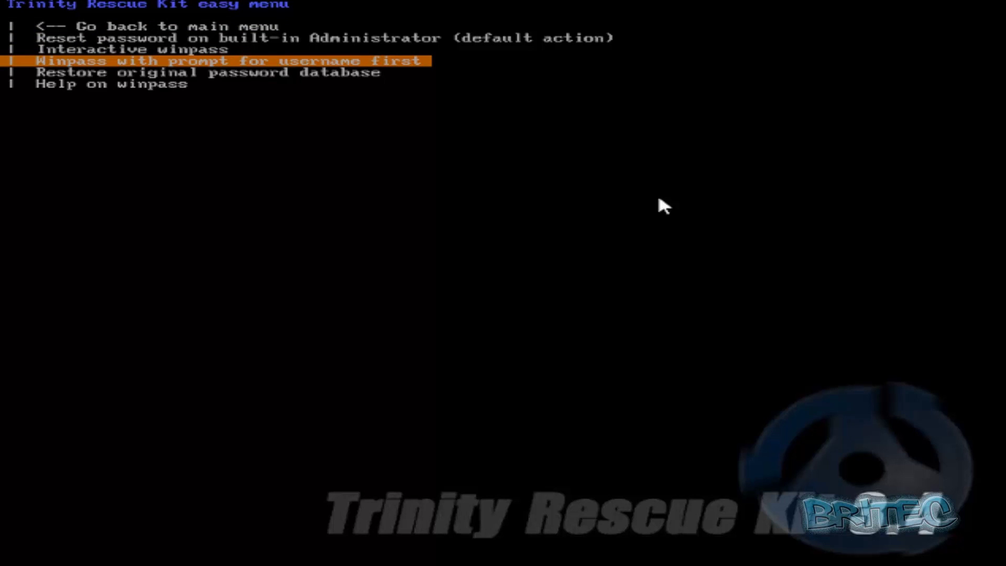
key("Return")
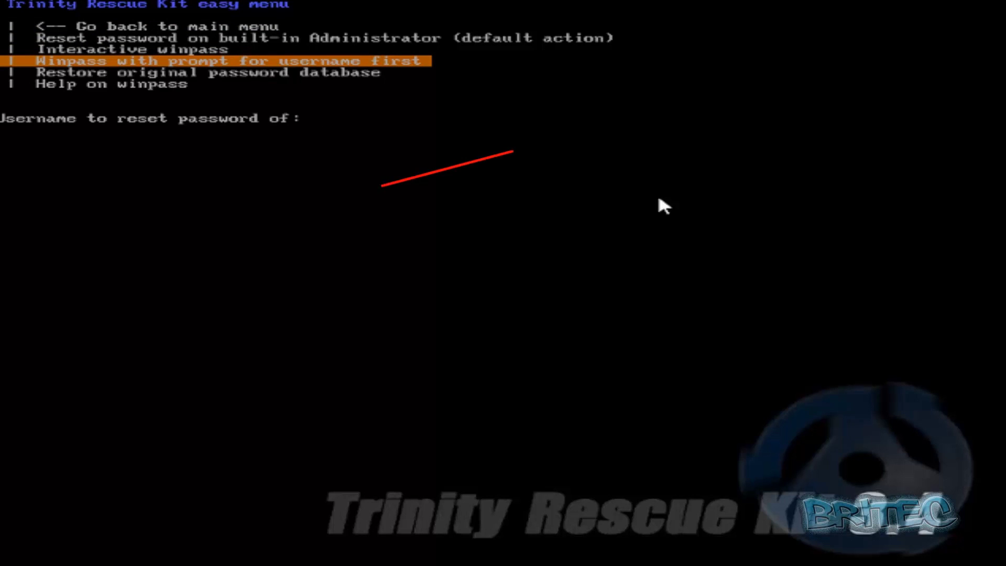
type("B")
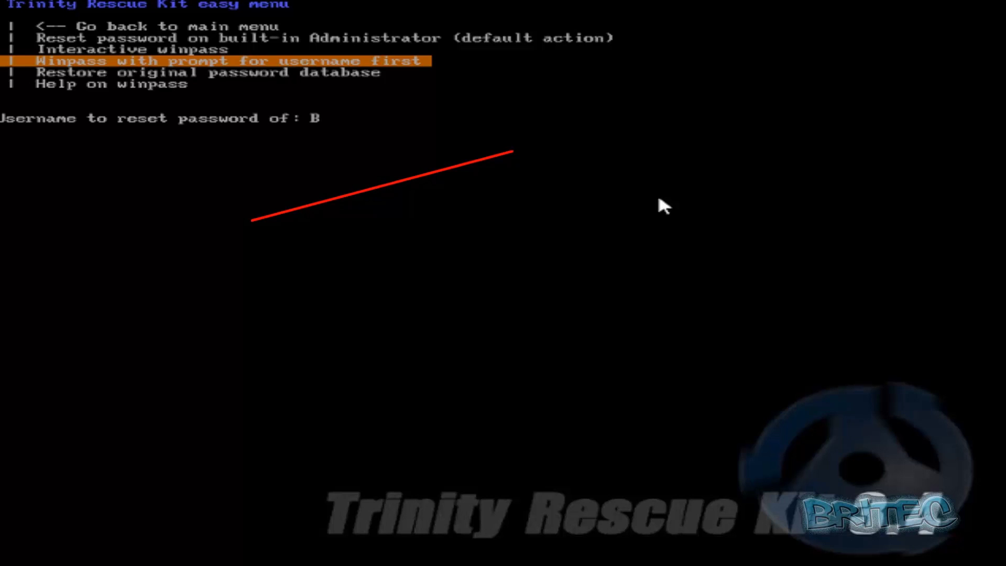
type("r")
type("ite")
type("c")
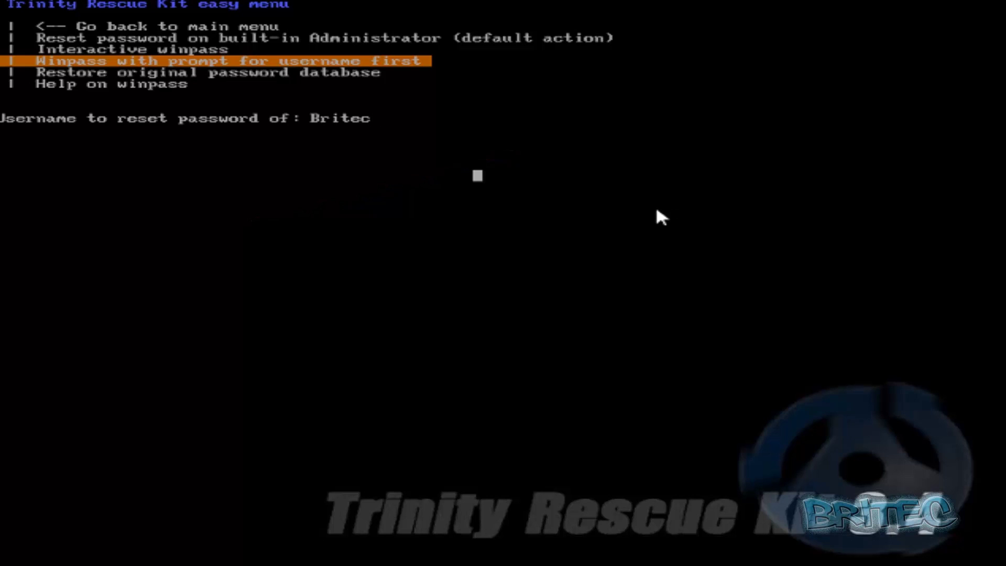
key("Return")
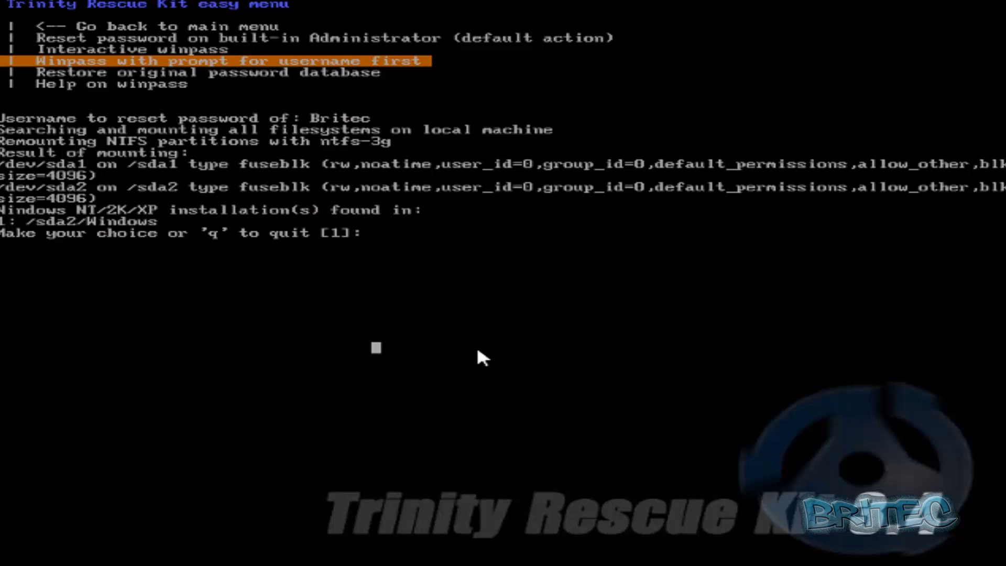
type("1")
Step: Choose installation 1 (/sda2/Windows) and pick option 1 to clear Britec's password
key("Return")
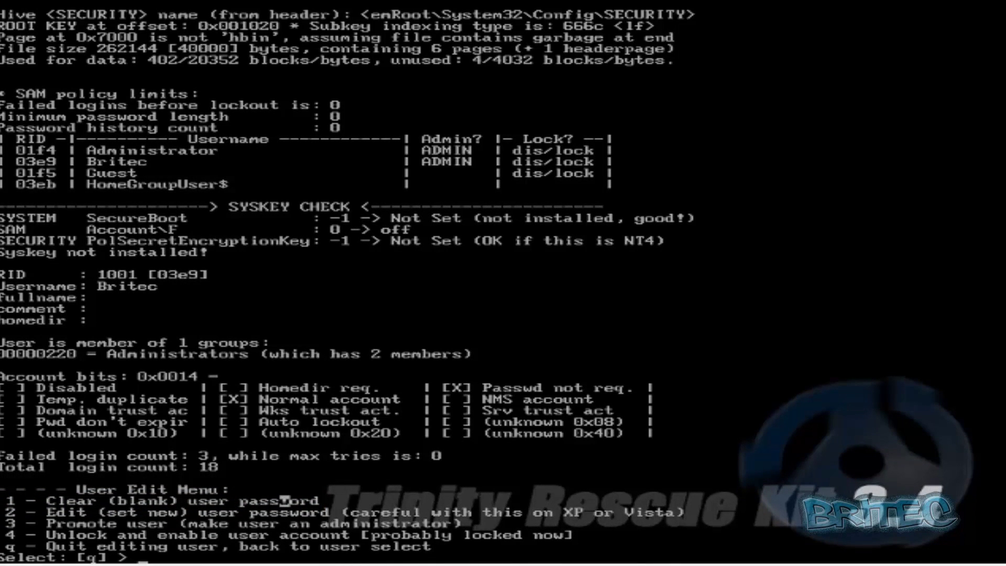
type("1")
key("Return")
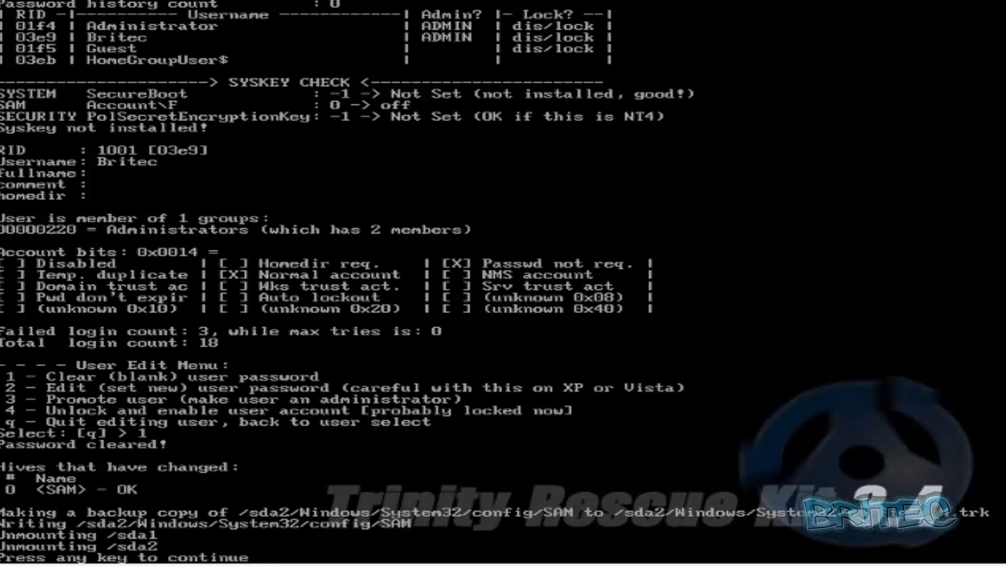
Step: Return to the TRK main menu and move toward 'Reboot without ejecting CD / usb stick'
key("Return")
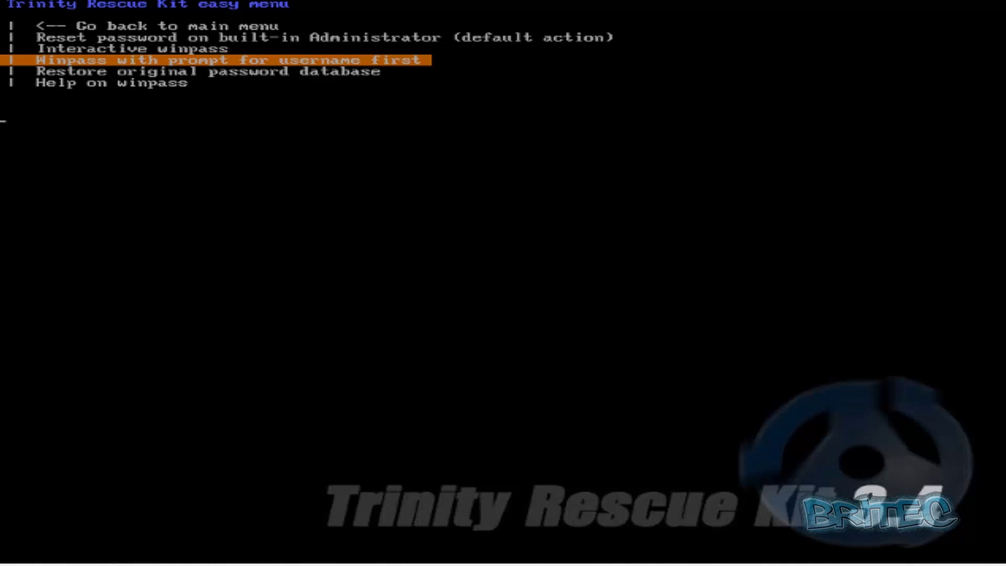
key("Up")
key("Up")
key("Up")
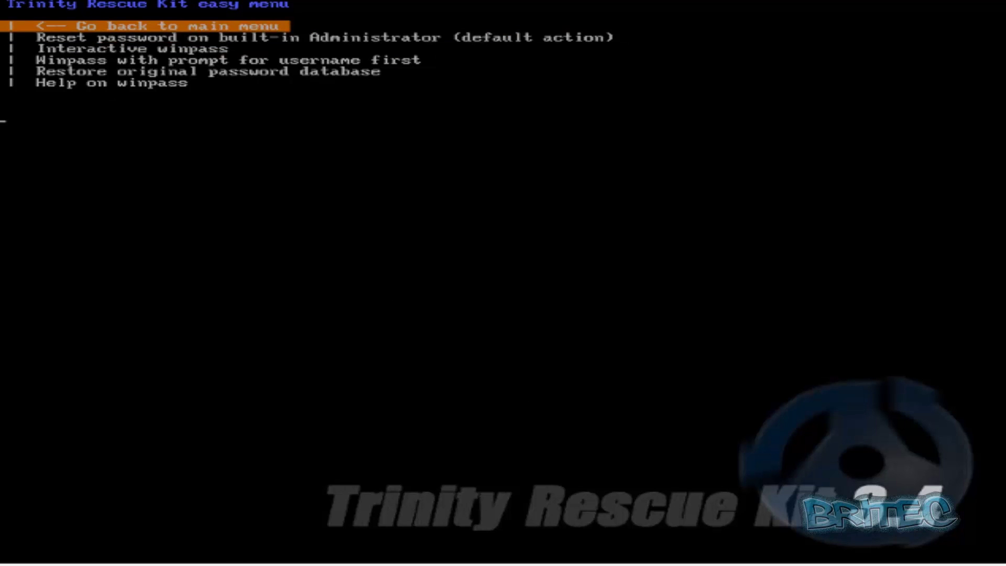
key("Return")
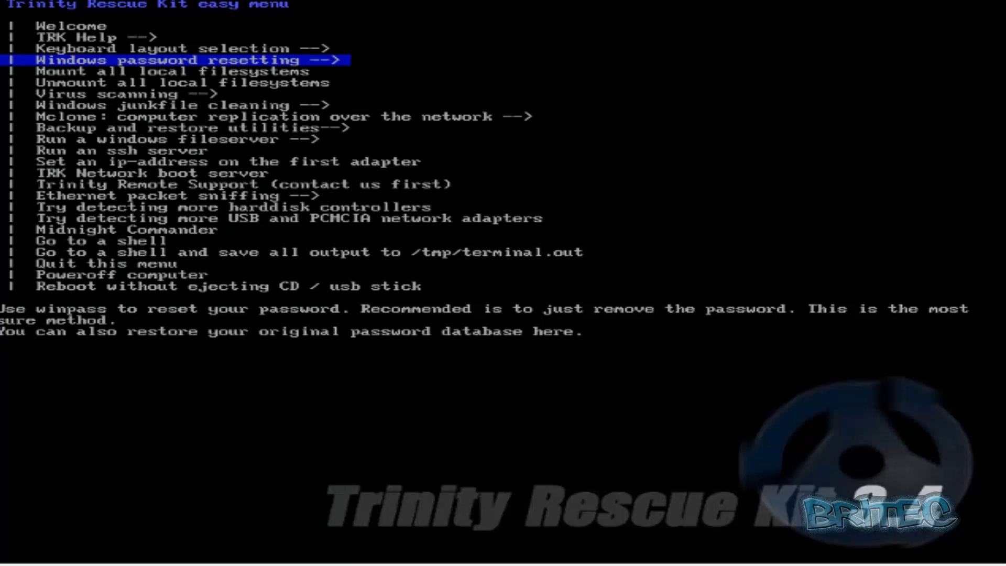
key("Down")
key("Down")
key("Down")
key("Down")
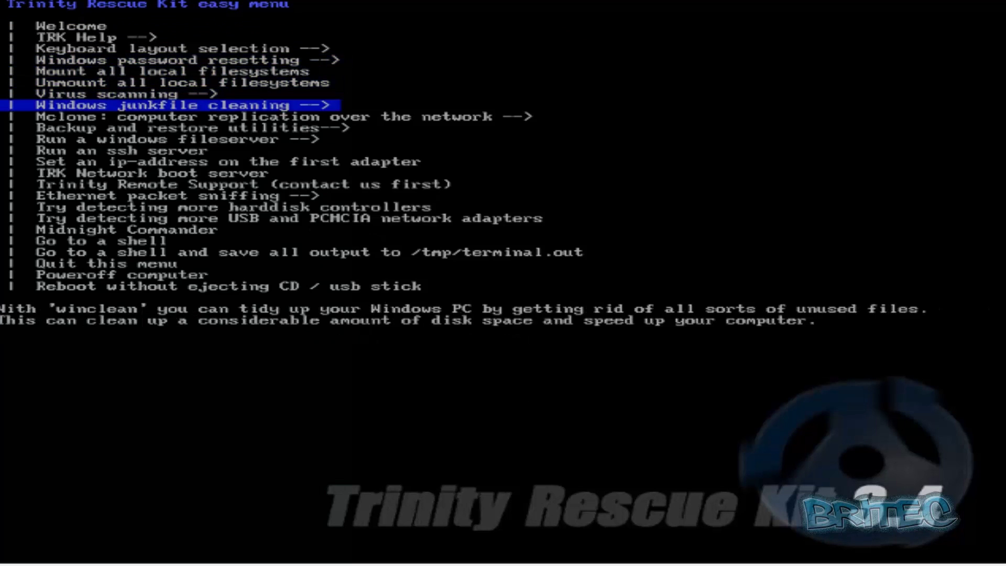
key("Down")
key("Down")
key("Down")
key("Down")
key("Down")
key("Down")
key("Down")
key("Down")
key("Down")
key("Down")
key("Down")
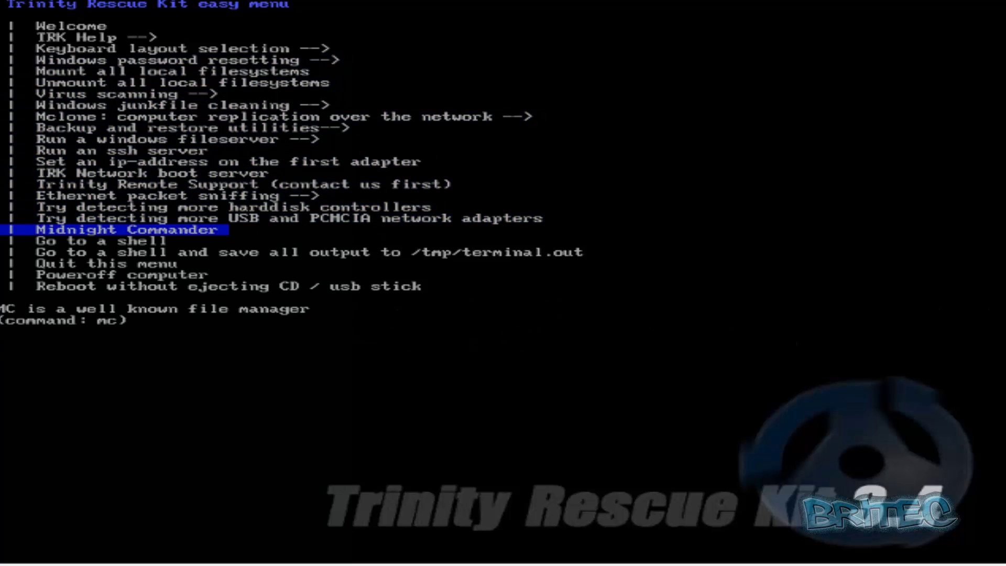
key("Down")
key("Down")
key("Down")
key("Down")
key("Down")
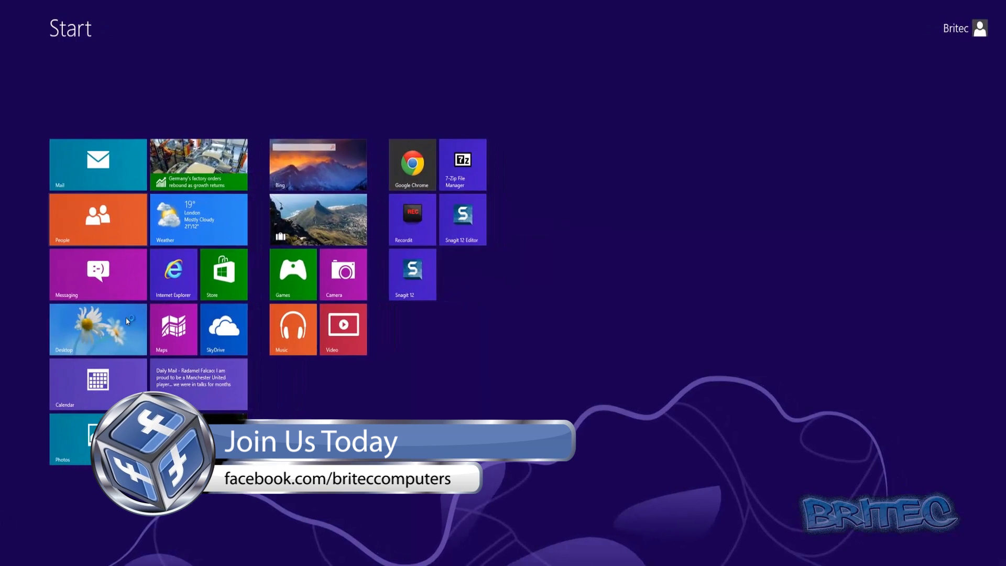
Step: Open the Desktop tile from the Windows 8 Start screen
left_click(96, 324)
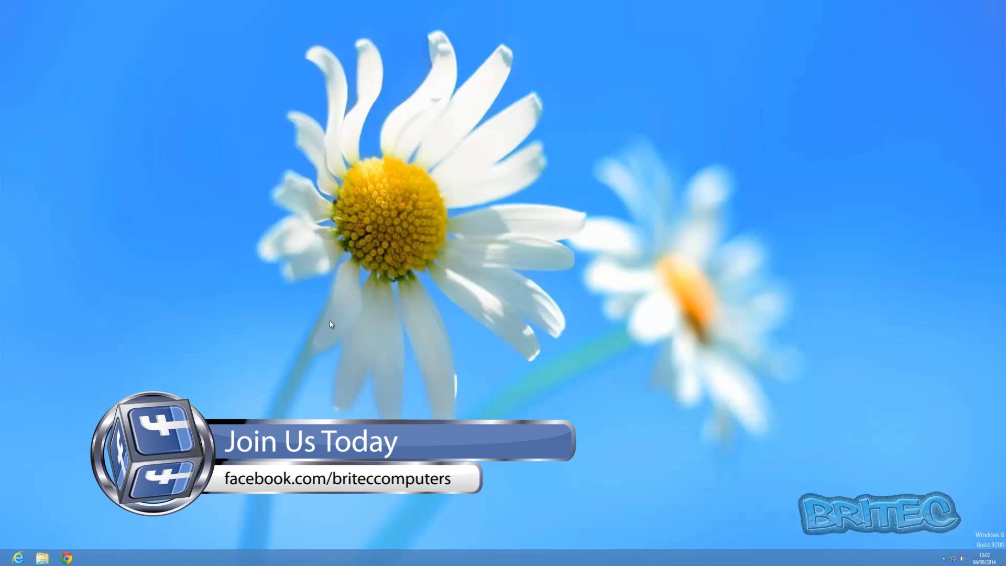